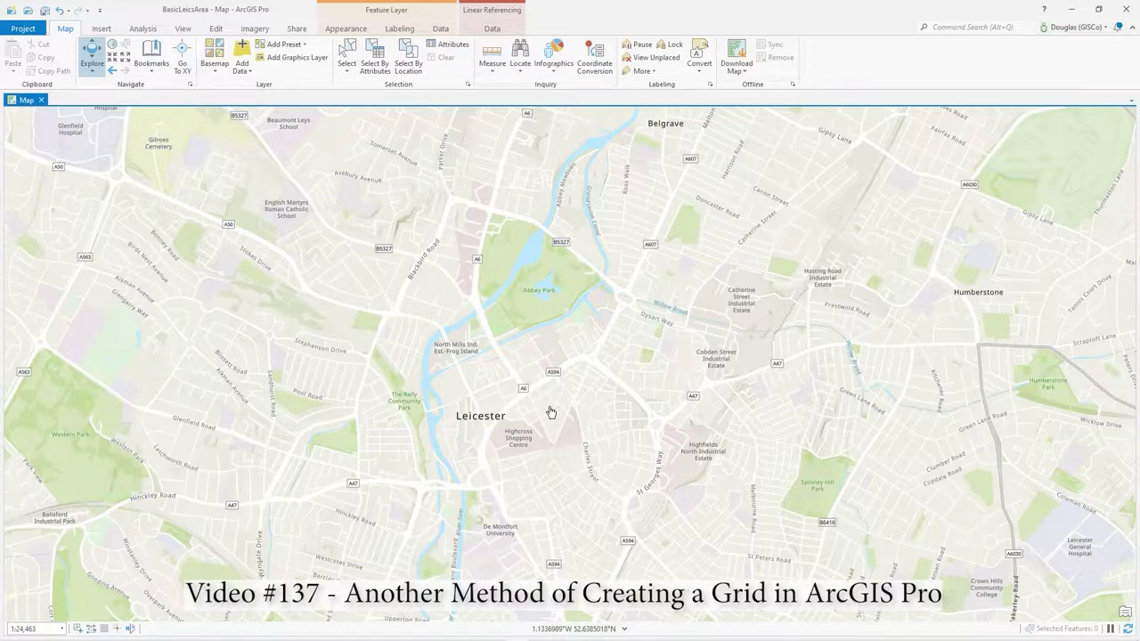
# Pan and zoom the map in to Leicester city centre around Highcross at about 1:10,020
pyautogui.moveTo(550, 412); pyautogui.dragTo(541, 372)
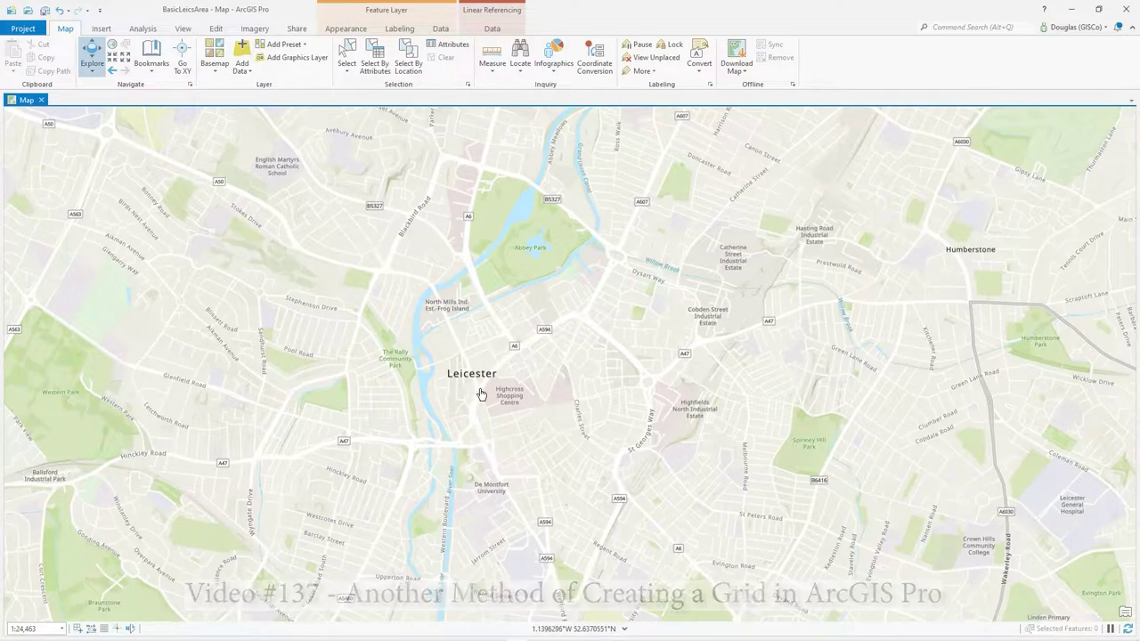
pyautogui.scroll(3, 479, 393)
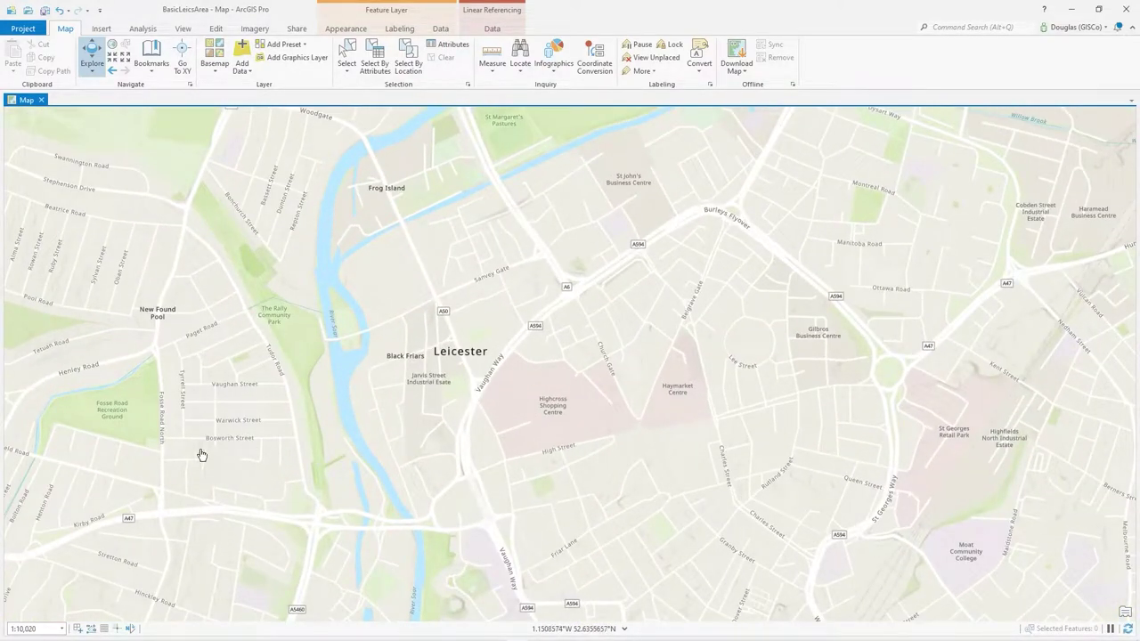
pyautogui.moveTo(96, 632)
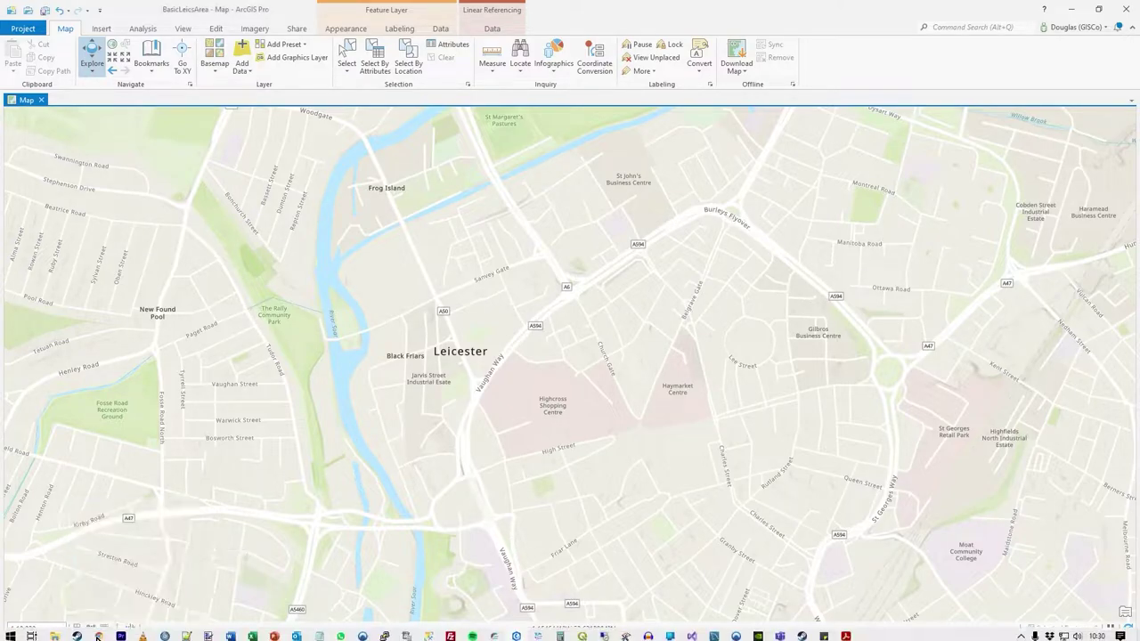
# Turn on the editor grid over the Leicester map and show its spacing and rotation options
pyautogui.click(105, 630)
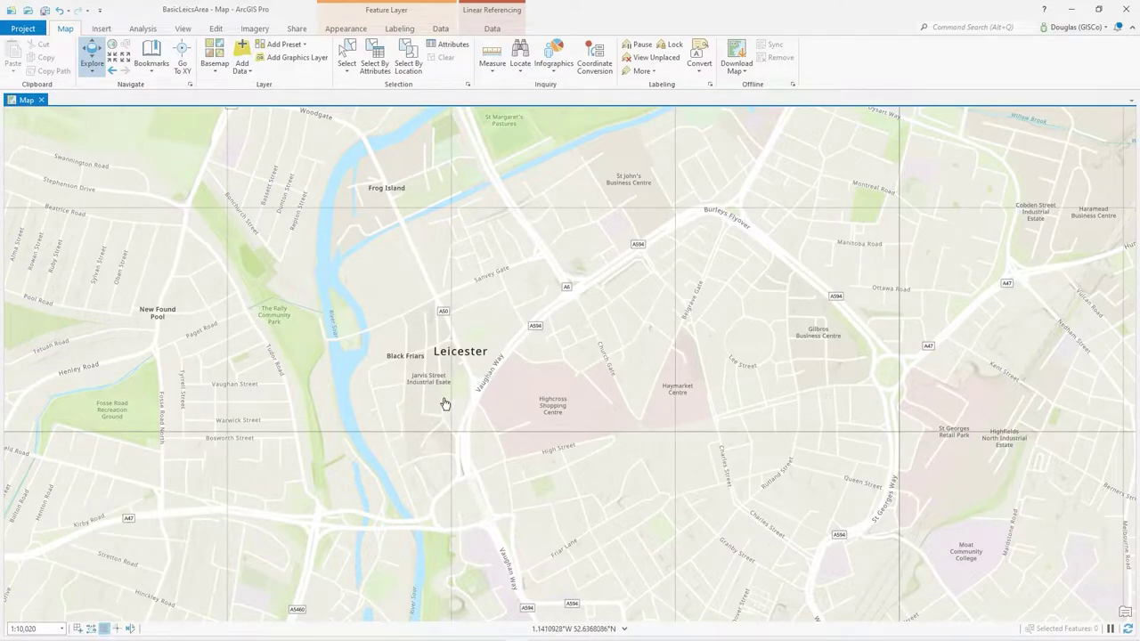
pyautogui.moveTo(520, 365); pyautogui.dragTo(521, 320)
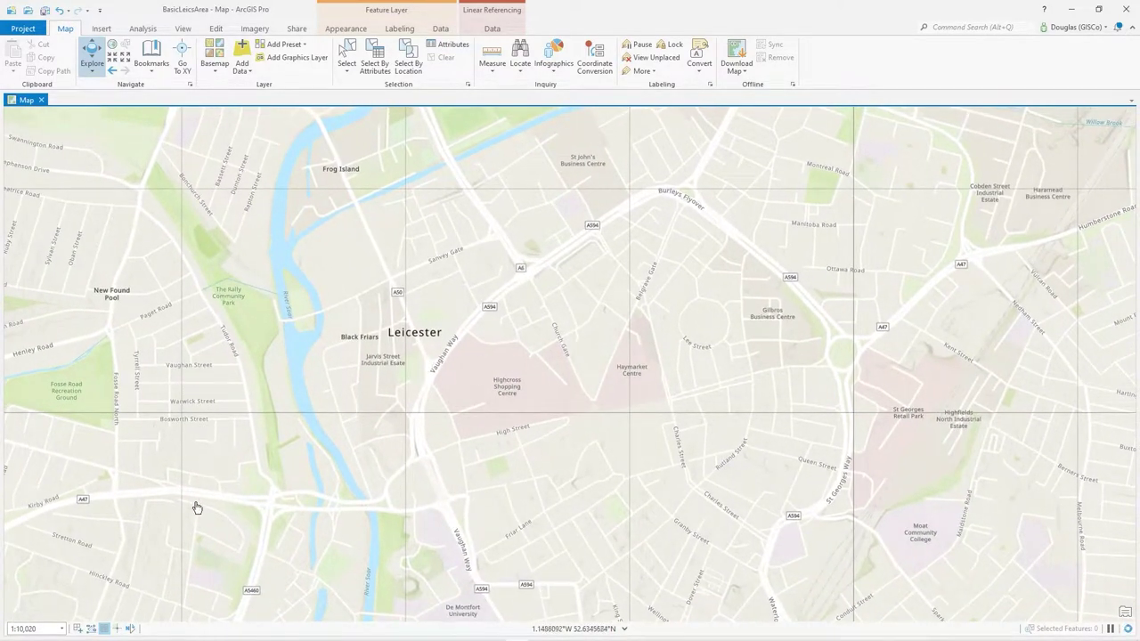
pyautogui.moveTo(104, 629)
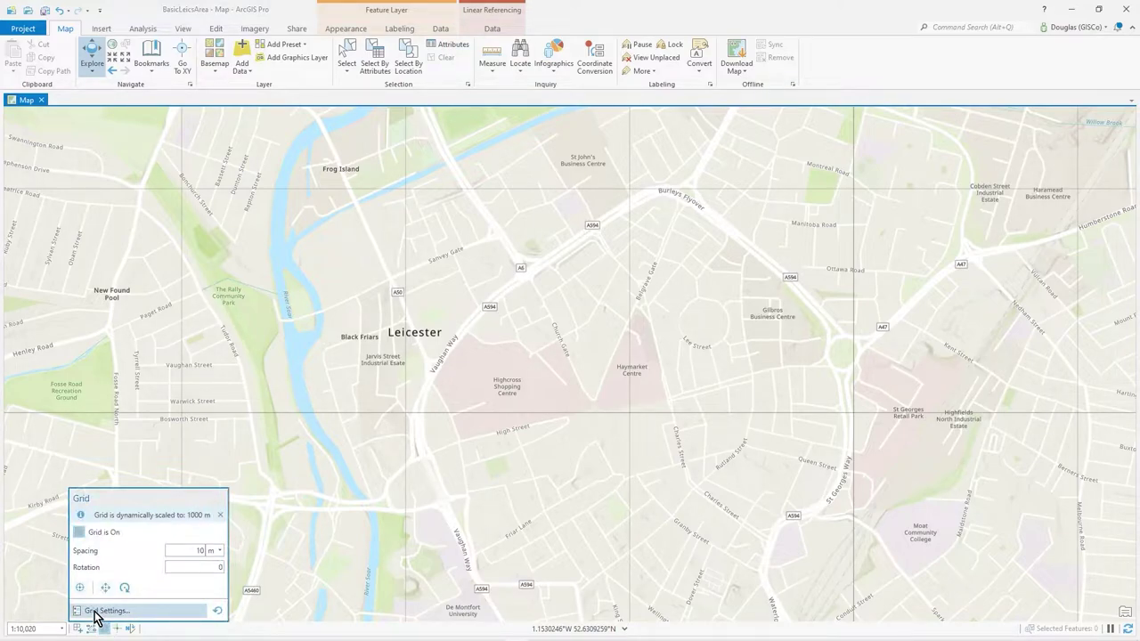
pyautogui.click(106, 611)
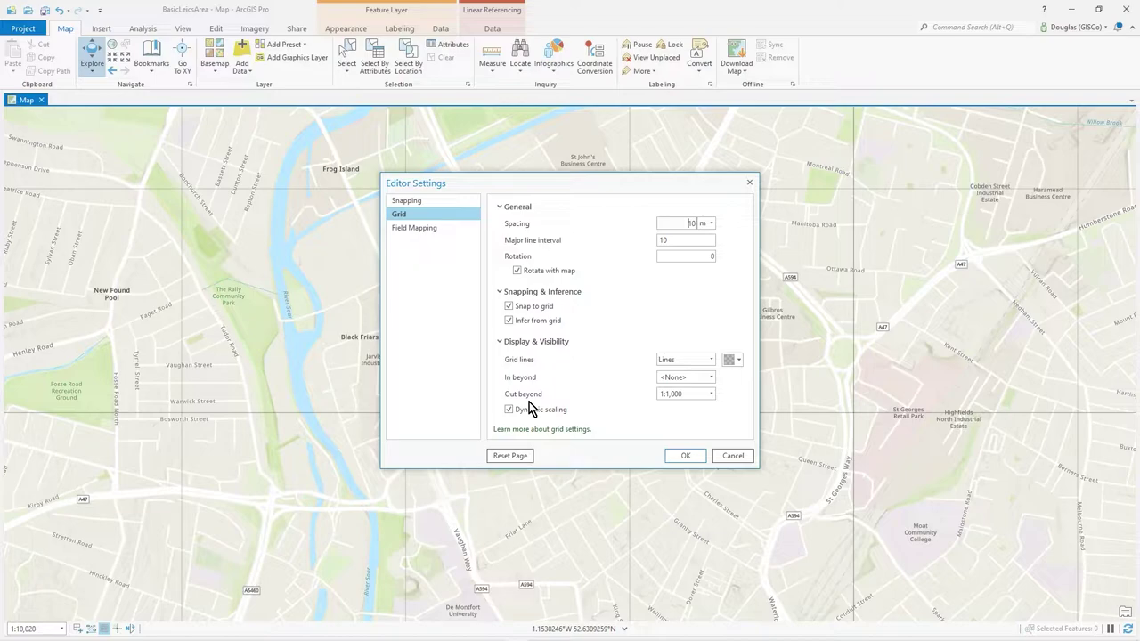
pyautogui.click(730, 456)
# Bring up the Grid options flyout with its Move origin button
pyautogui.moveTo(105, 630)
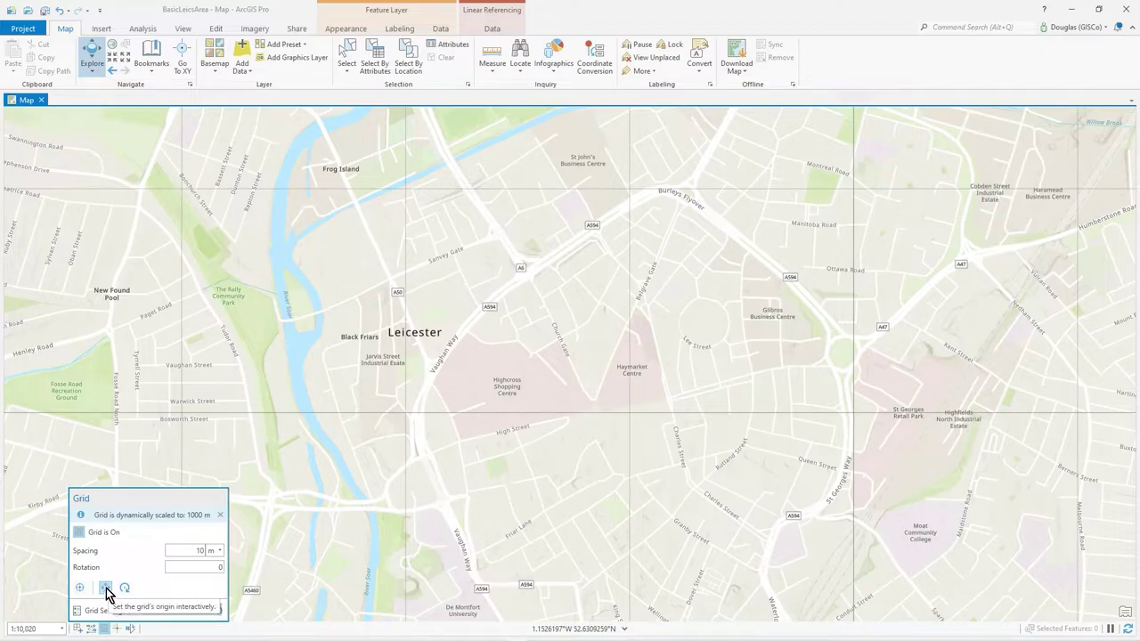
# Move the grid origin onto the building corner beside the leisure centre on New Park Street
pyautogui.click(106, 589)
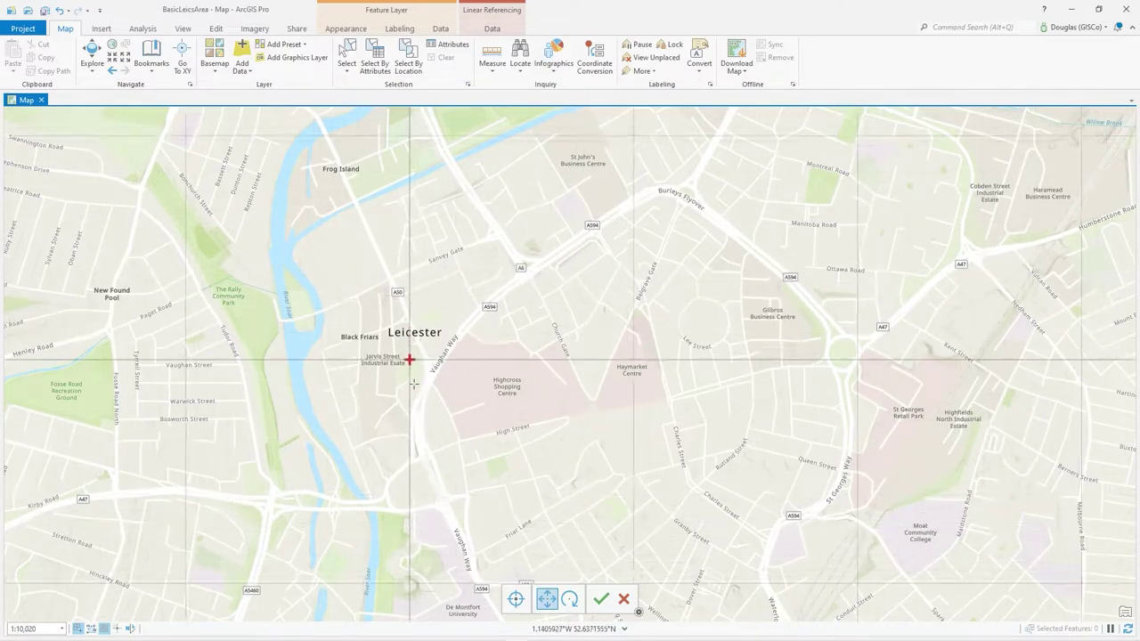
pyautogui.scroll(-5, 433, 395)
pyautogui.scroll(-2, 547, 401)
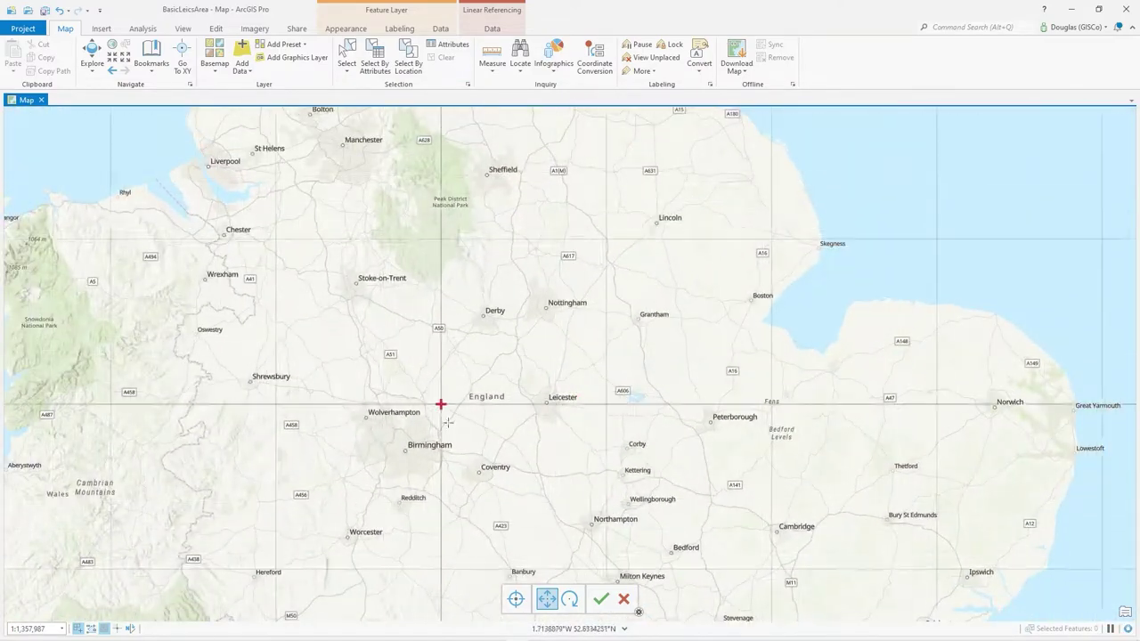
pyautogui.click(503, 329)
pyautogui.scroll(8, 451, 351)
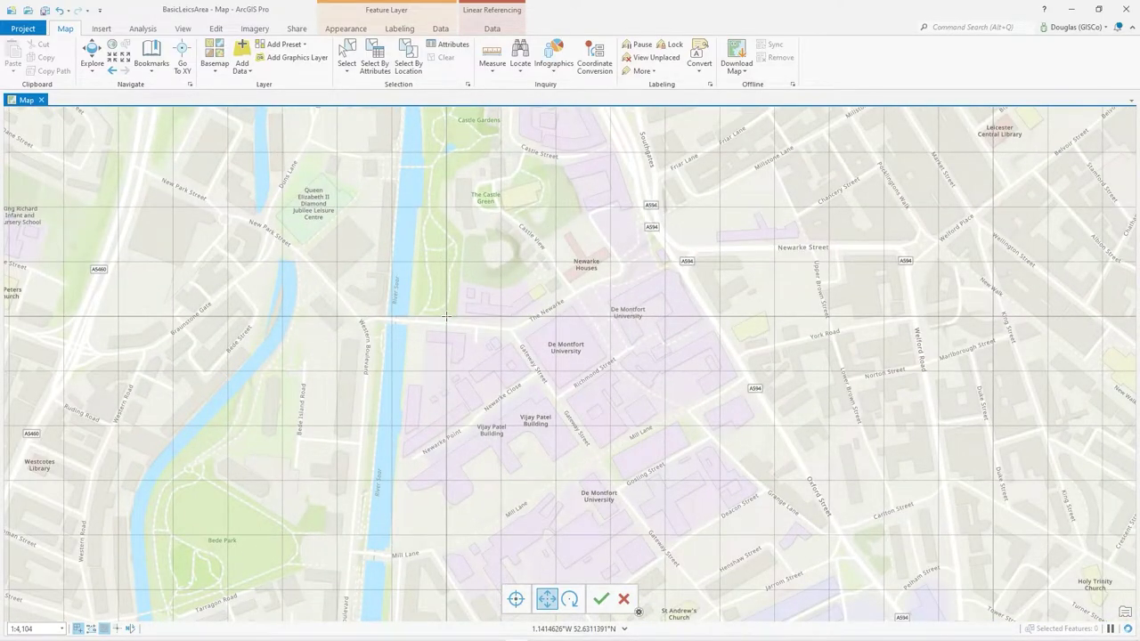
pyautogui.moveTo(450, 323); pyautogui.dragTo(542, 336)
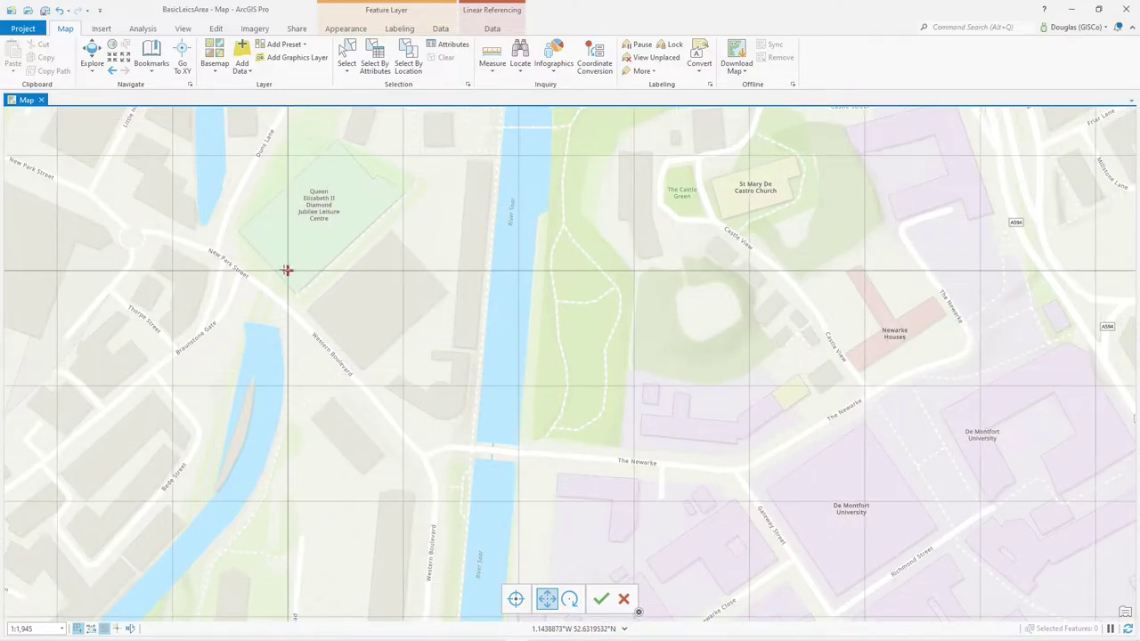
pyautogui.moveTo(252, 255); pyautogui.dragTo(241, 232)
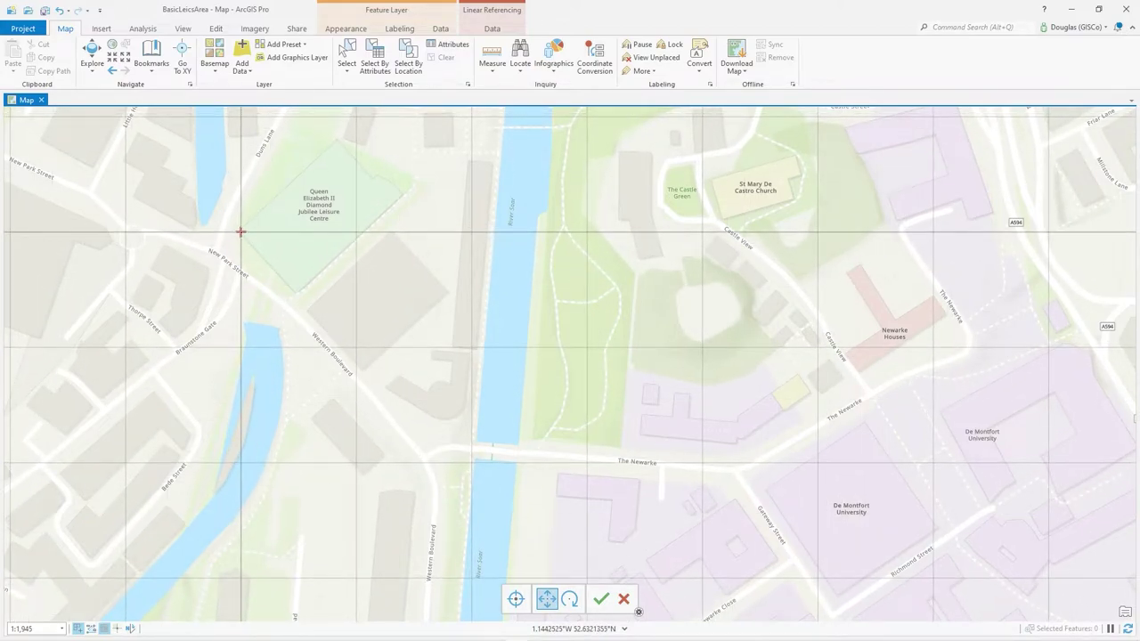
pyautogui.press('Escape')
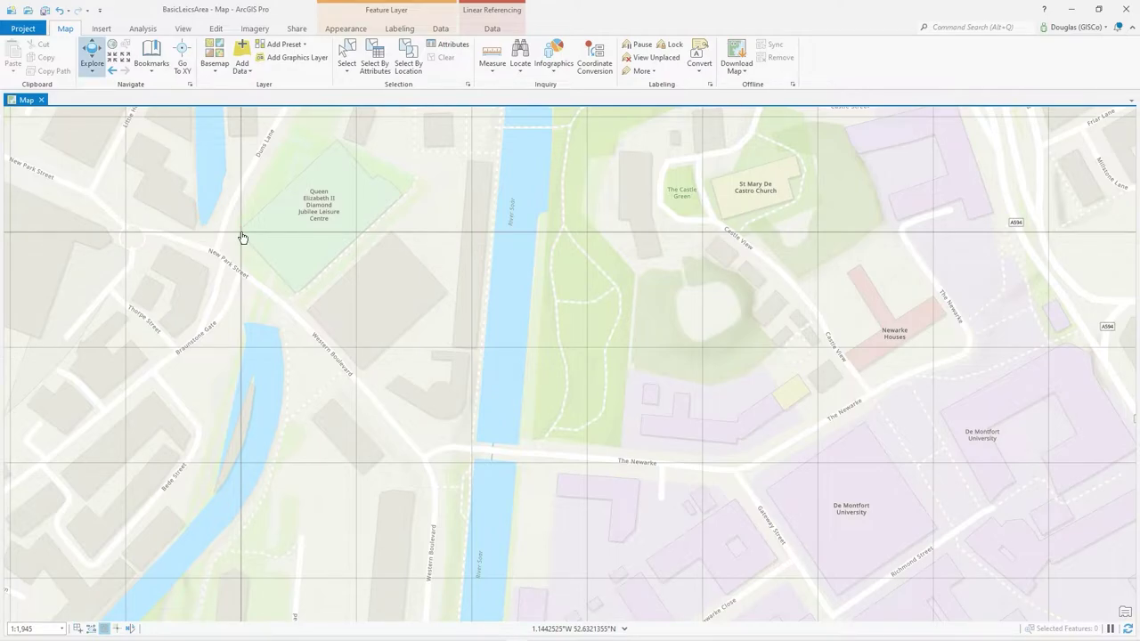
# Zoom in on Castle Gardens and the river to inspect the grid, then back out to about 1:3,000
pyautogui.scroll(-3, 336, 258)
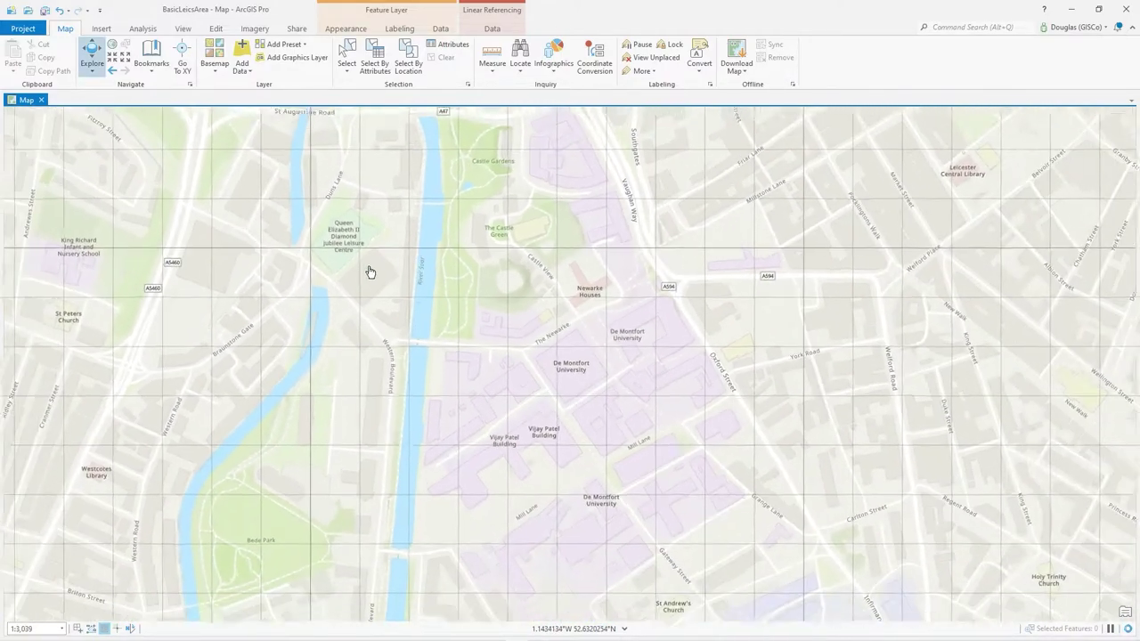
pyautogui.moveTo(415, 223); pyautogui.dragTo(403, 384)
pyautogui.scroll(5, 321, 390)
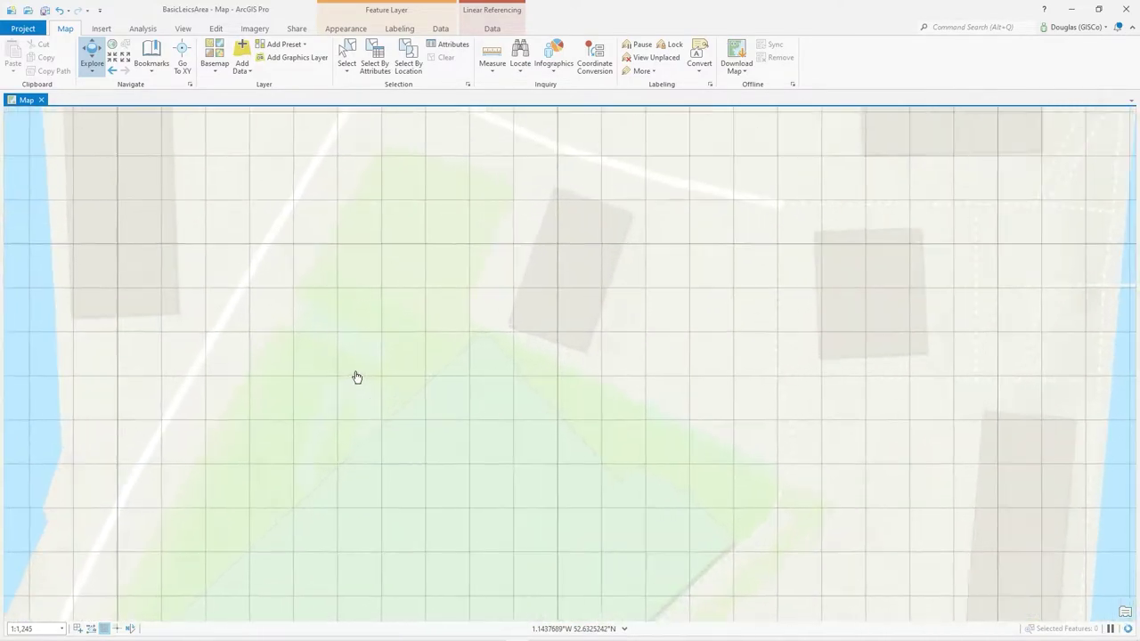
pyautogui.scroll(-6, 356, 378)
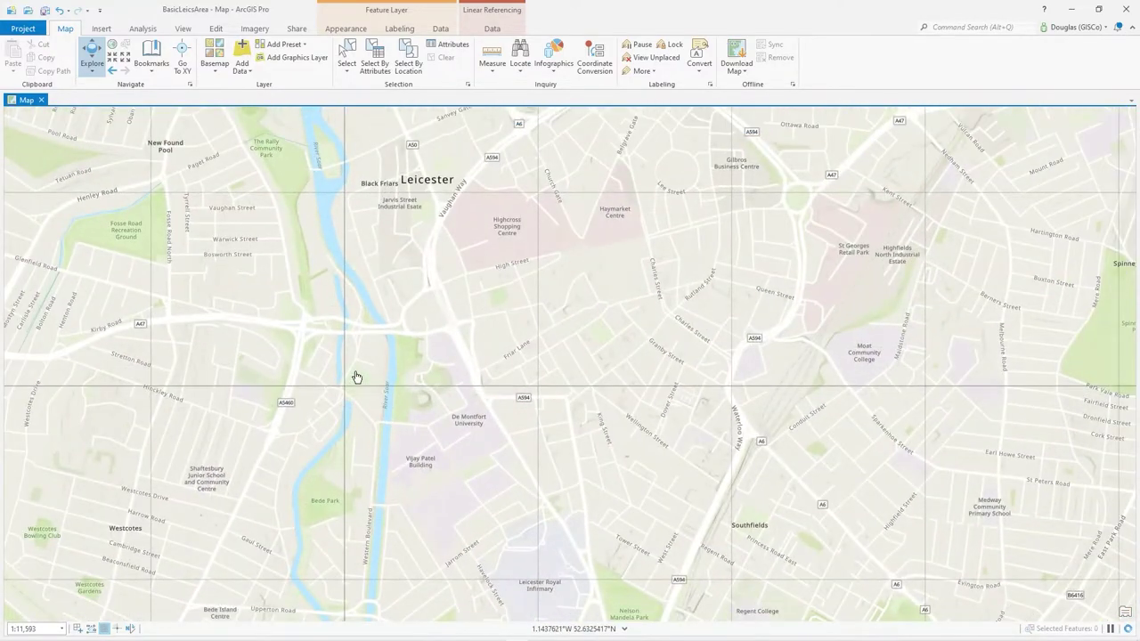
pyautogui.scroll(5, 357, 377)
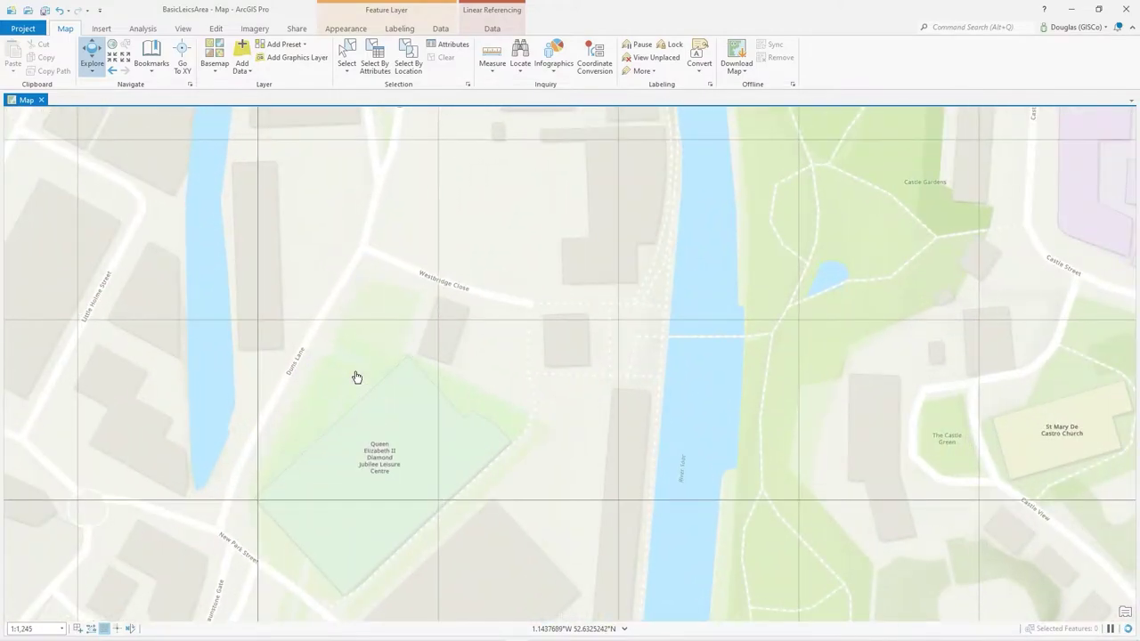
pyautogui.scroll(-2, 356, 378)
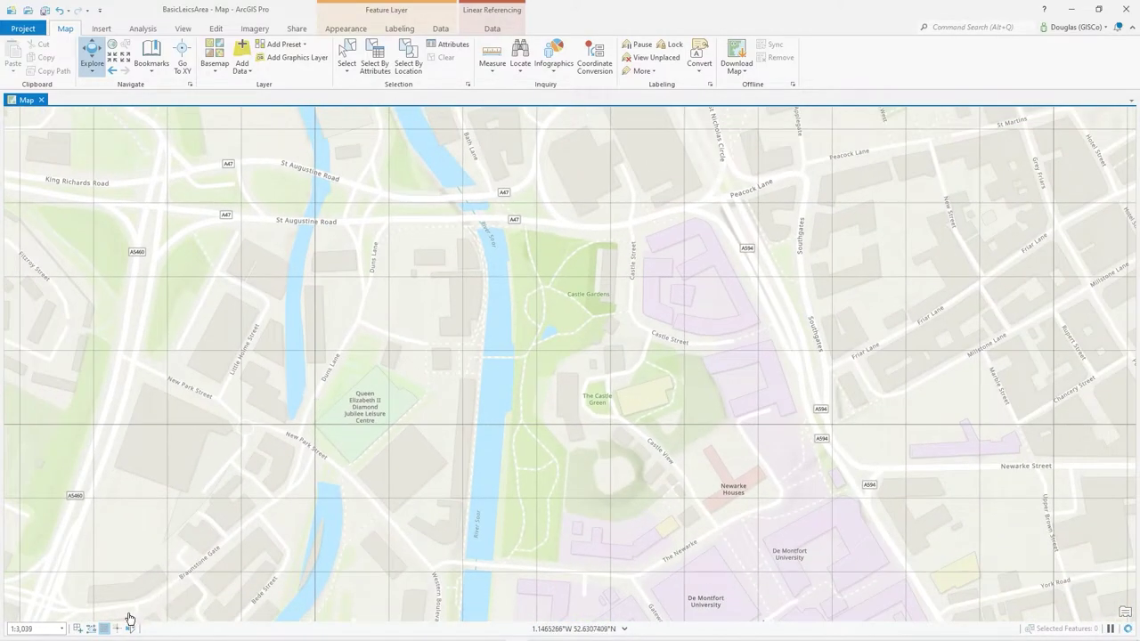
# Open the editor grid's full Grid Settings page
pyautogui.moveTo(105, 631)
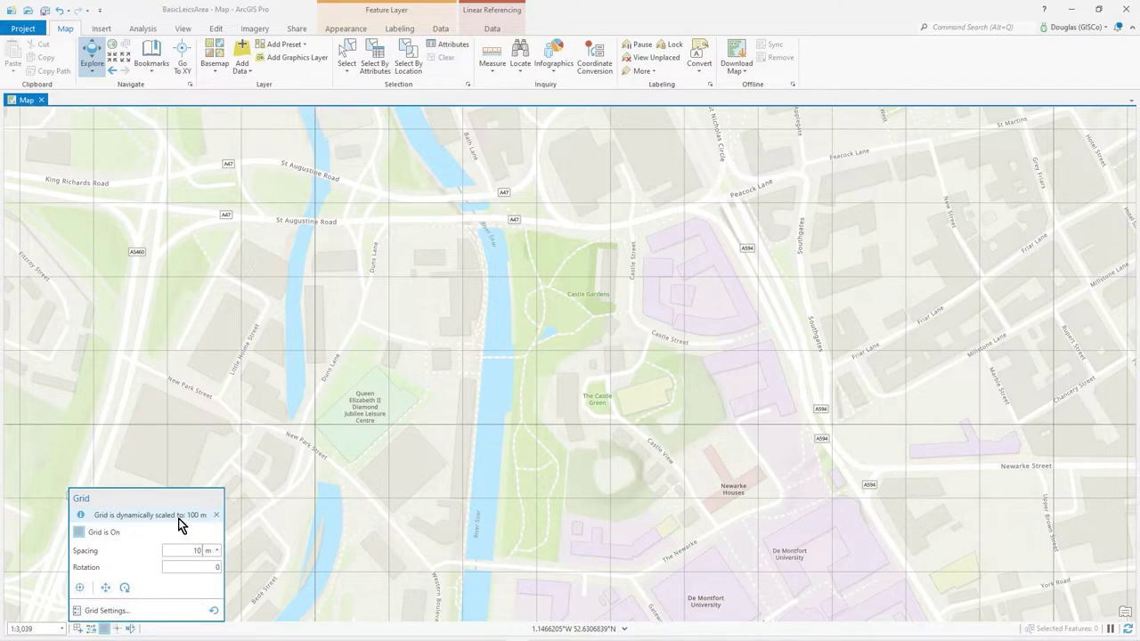
pyautogui.click(114, 613)
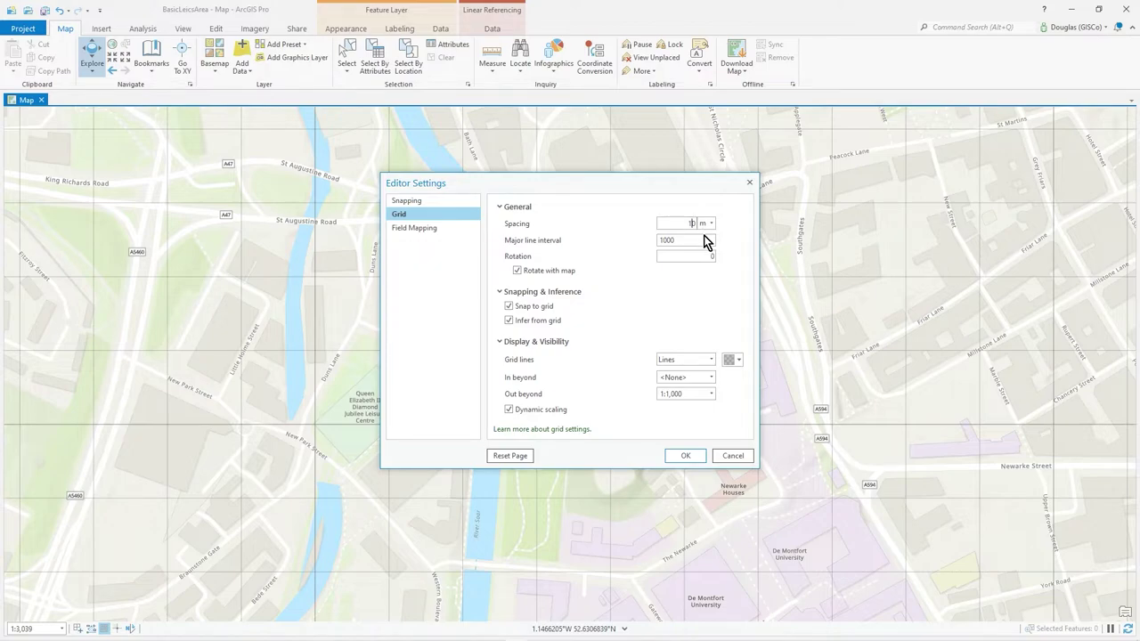
# Apply 100 m spacing with 1000 m major lines, zoom out to the Midlands, and recheck the settings
pyautogui.click(685, 455)
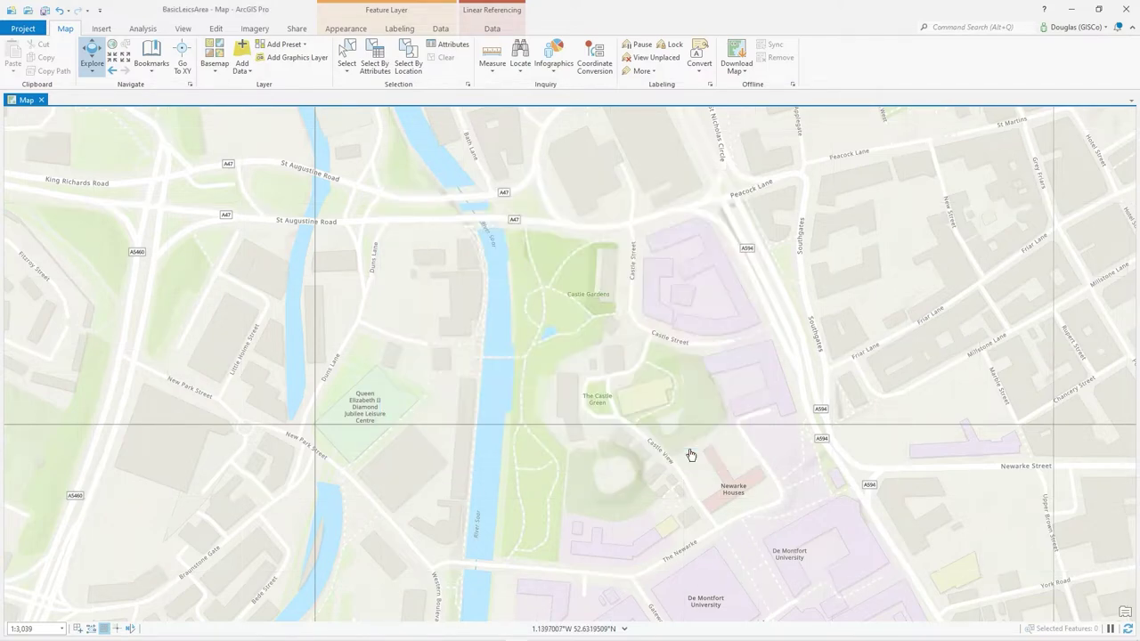
pyautogui.scroll(3, 570, 389)
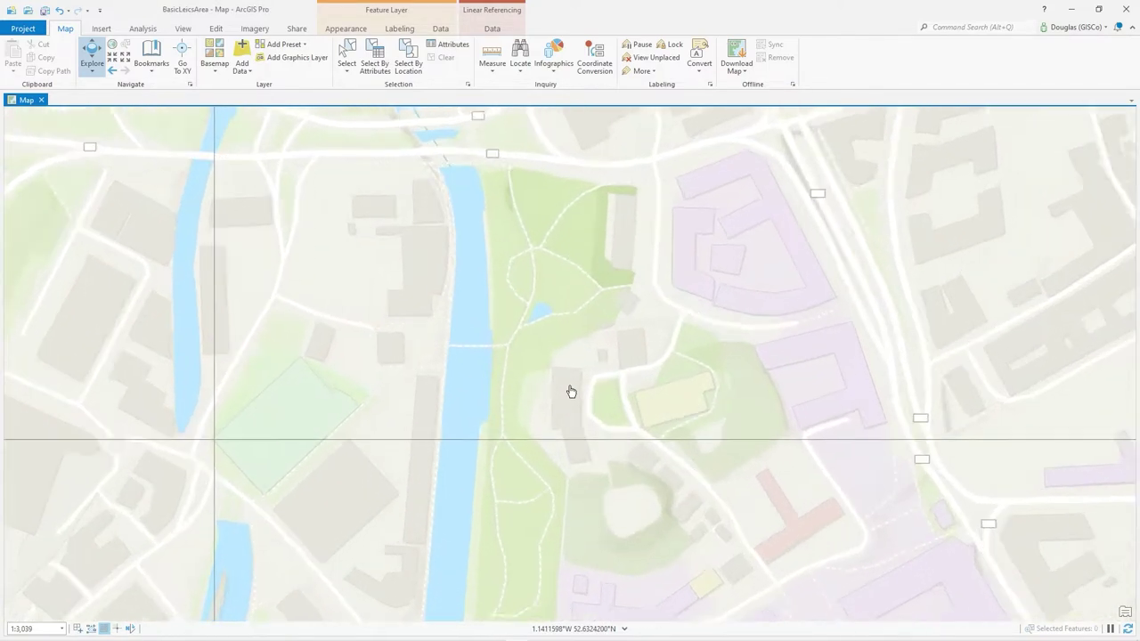
pyautogui.scroll(-6, 649, 416)
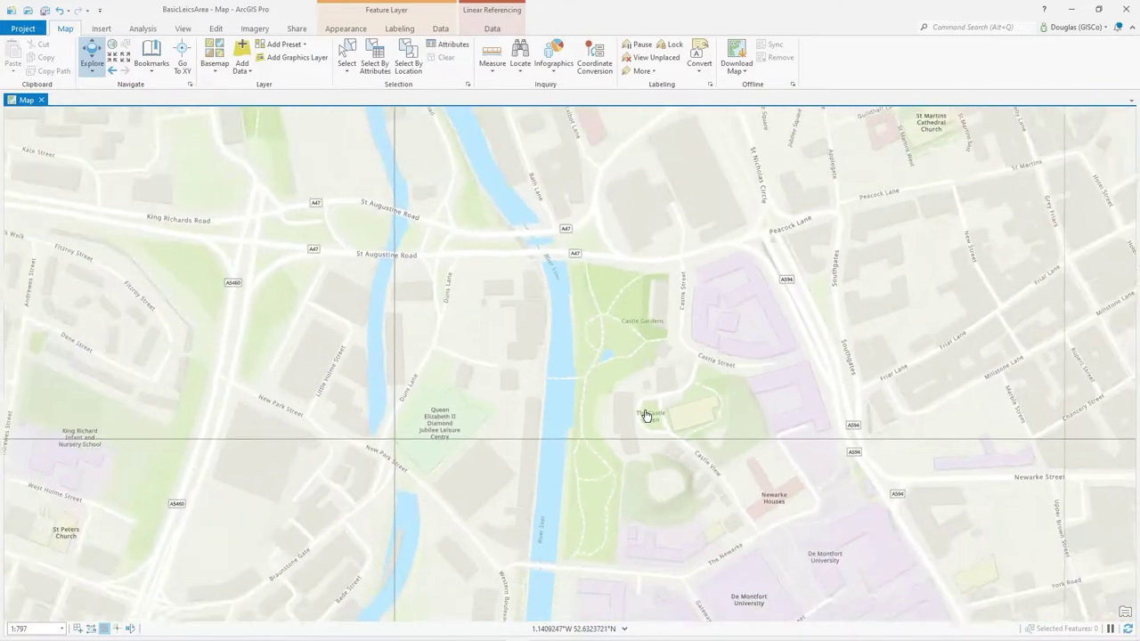
pyautogui.scroll(-8, 646, 416)
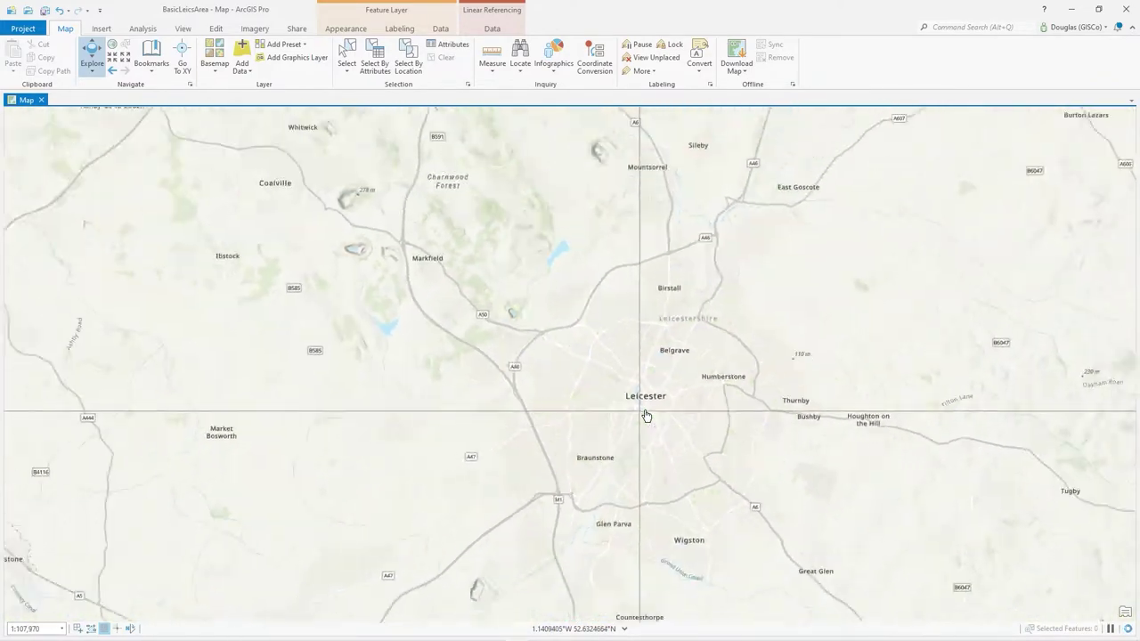
pyautogui.scroll(-2, 647, 416)
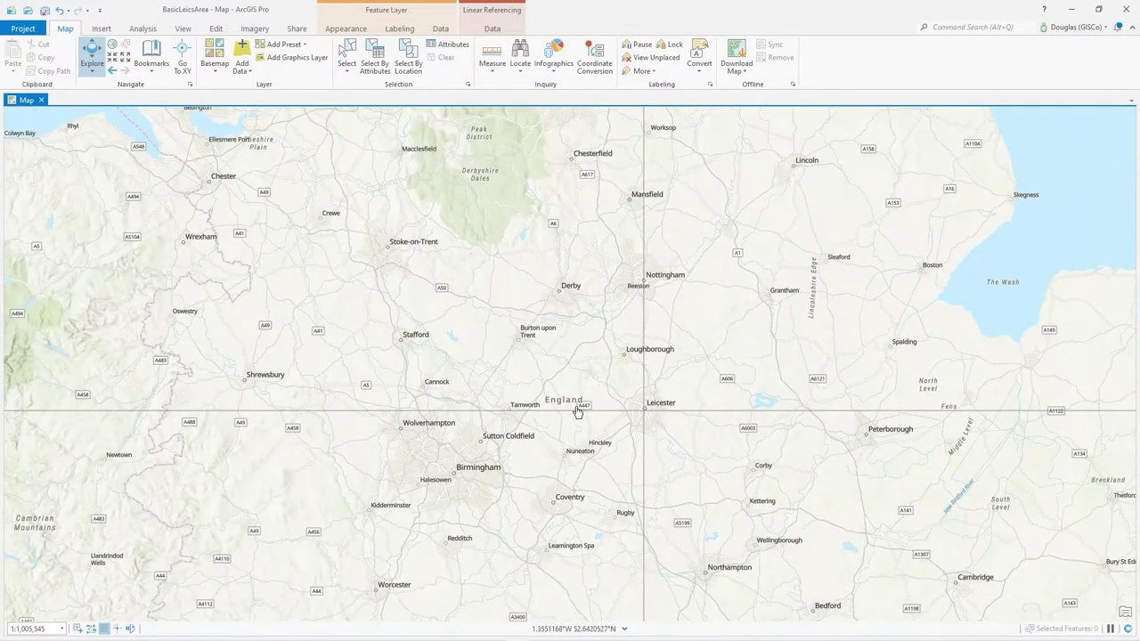
pyautogui.scroll(3, 573, 415)
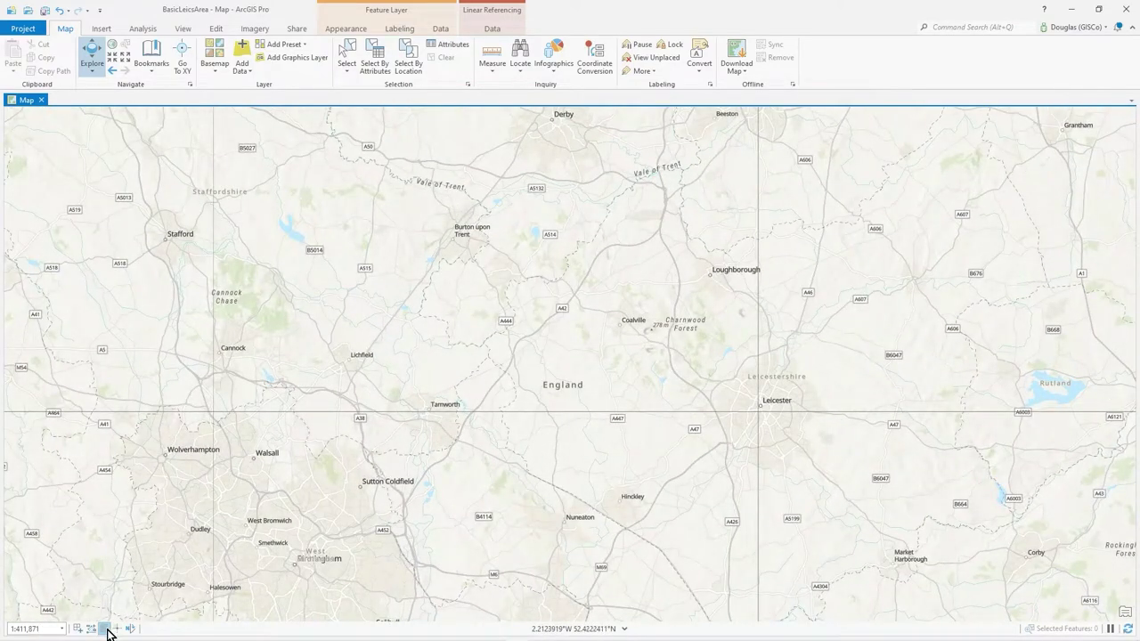
pyautogui.click(109, 616)
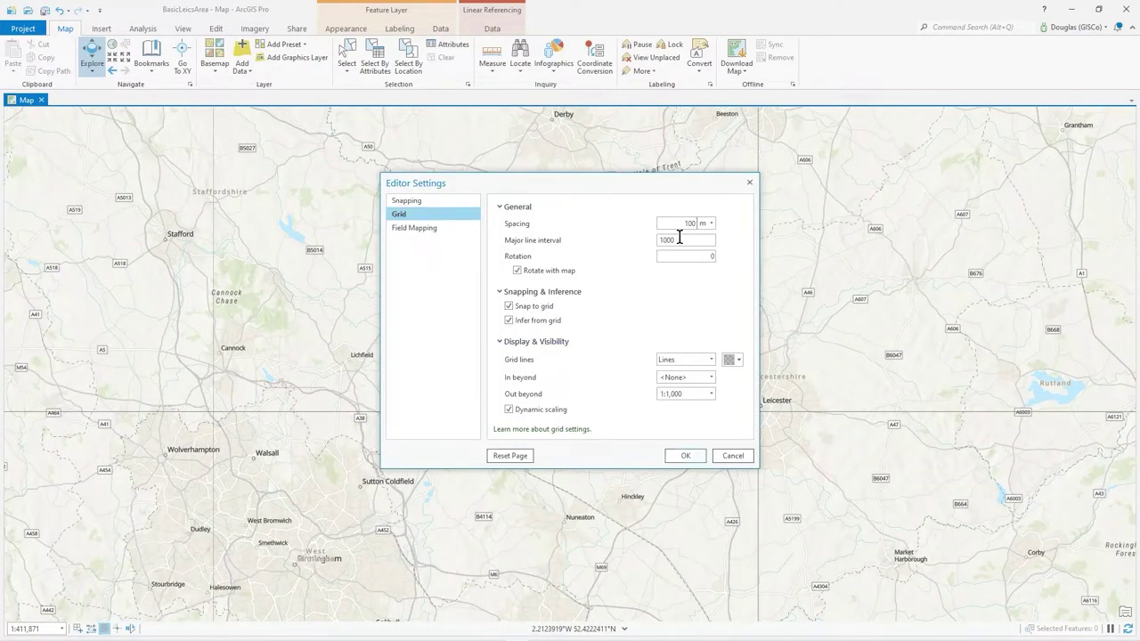
pyautogui.click(733, 456)
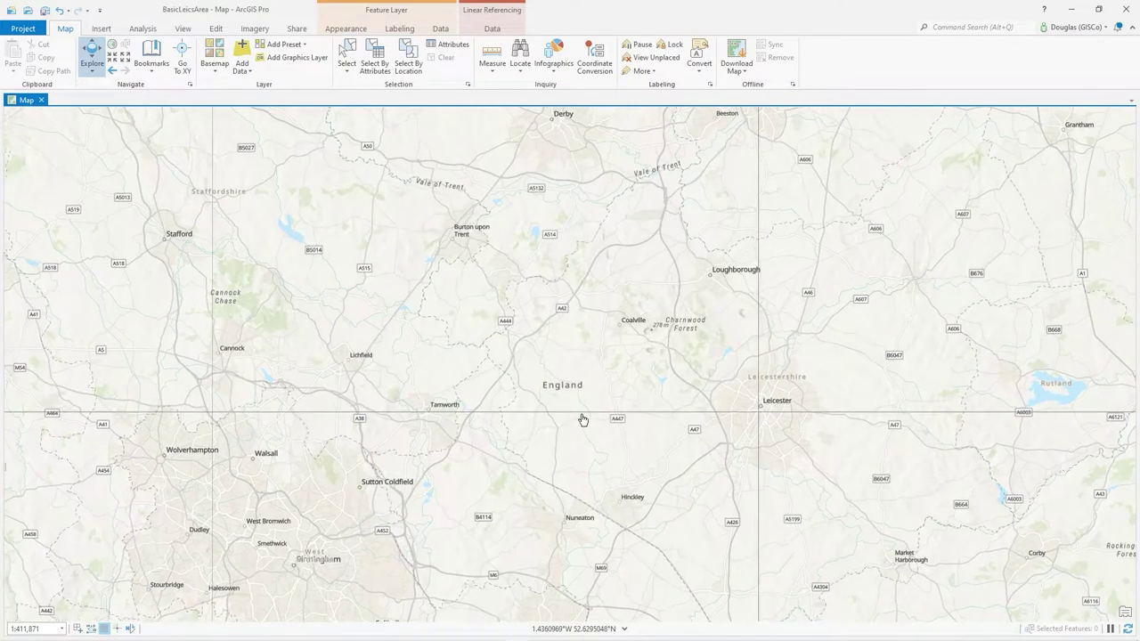
# Zoom back in to central Leicester near New Park Street, then ease out slightly
pyautogui.scroll(2, 582, 419)
pyautogui.scroll(3, 1000, 400)
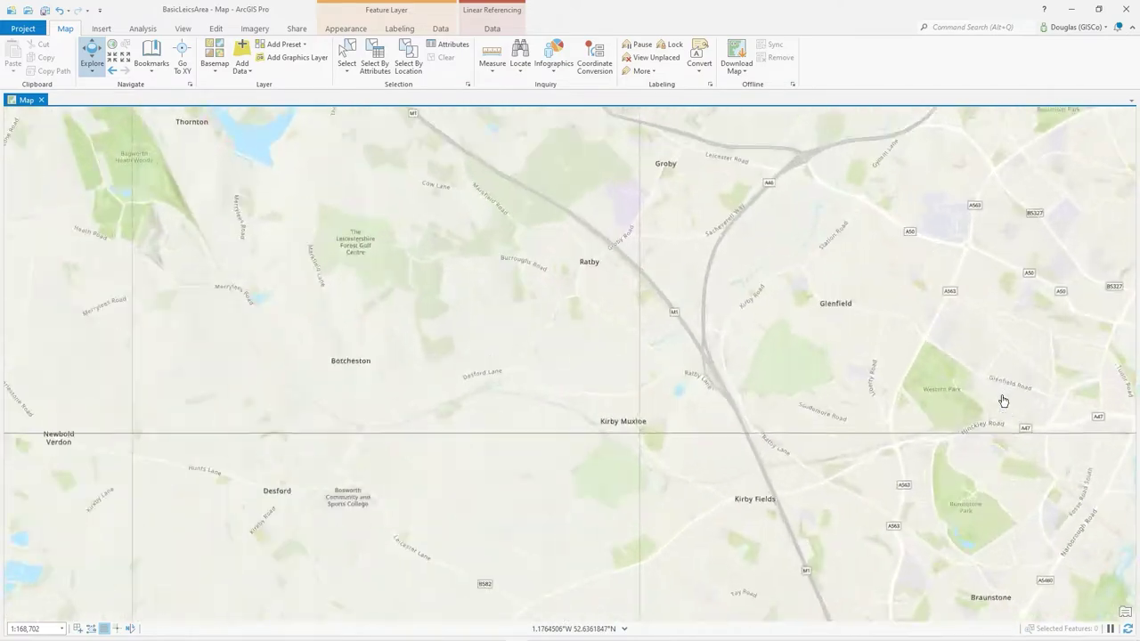
pyautogui.scroll(4, 721, 408)
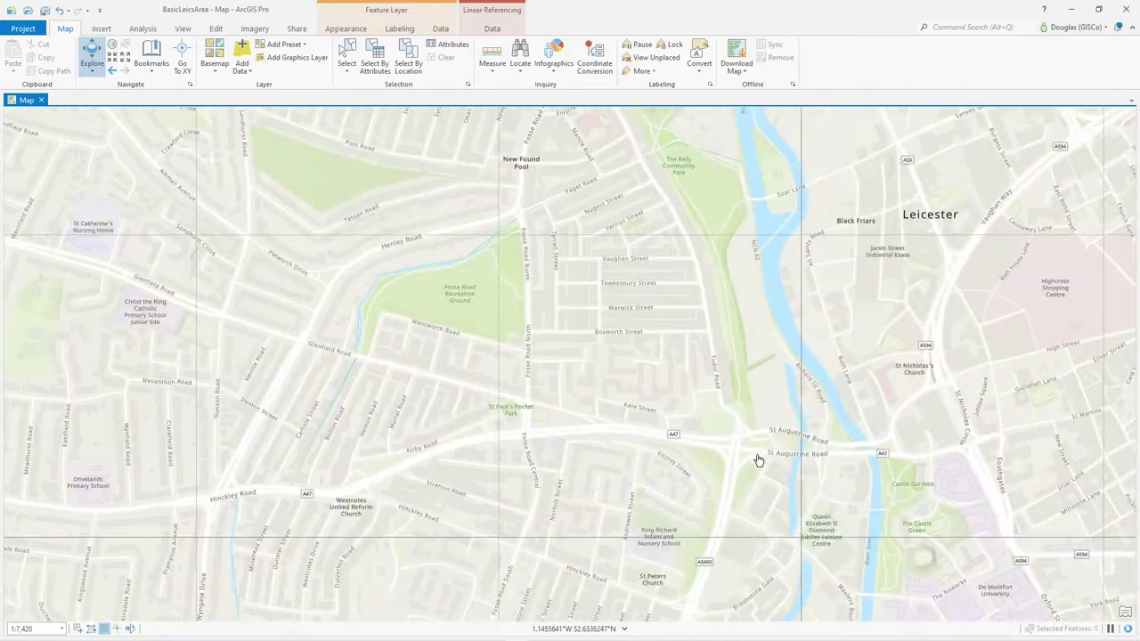
pyautogui.scroll(1, 718, 456)
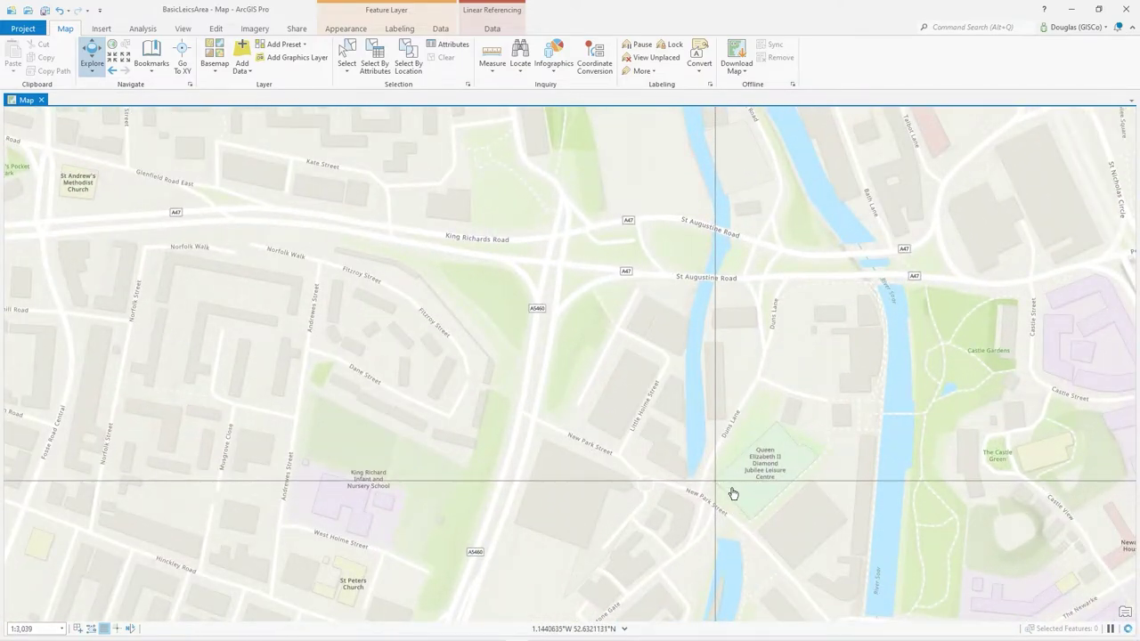
pyautogui.scroll(2, 727, 479)
pyautogui.scroll(2, 717, 481)
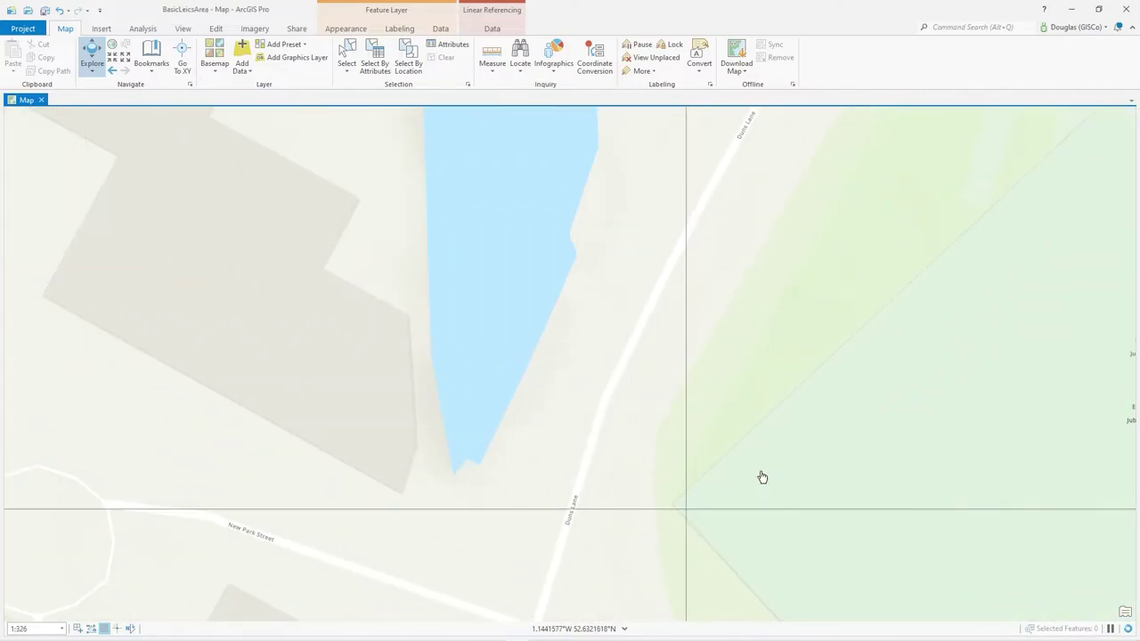
pyautogui.scroll(-4, 759, 474)
pyautogui.scroll(-3, 760, 473)
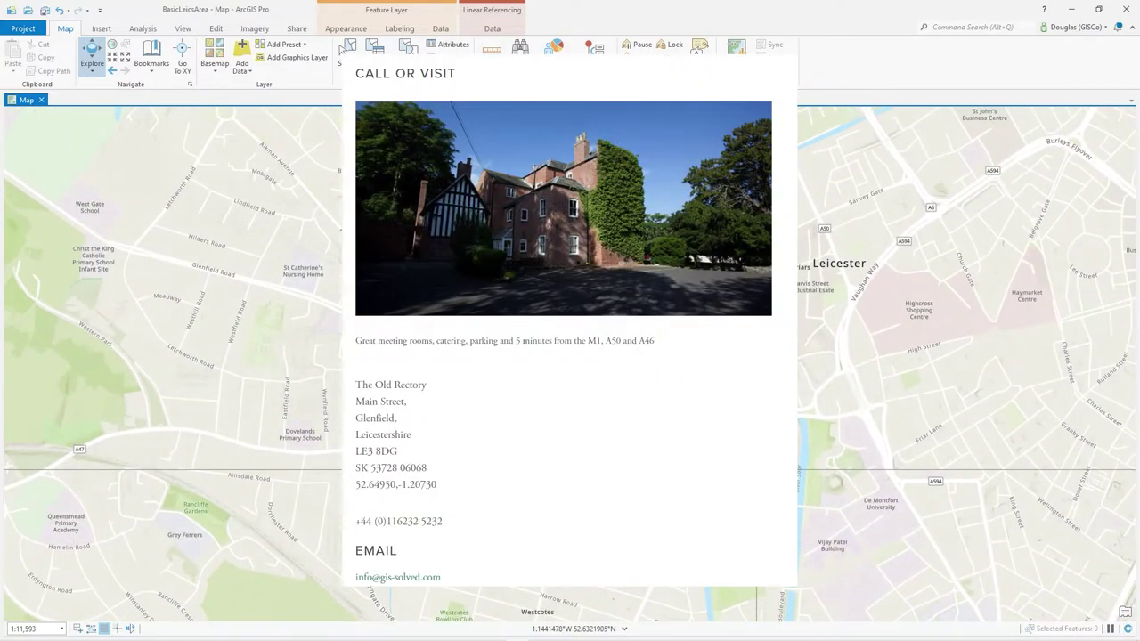